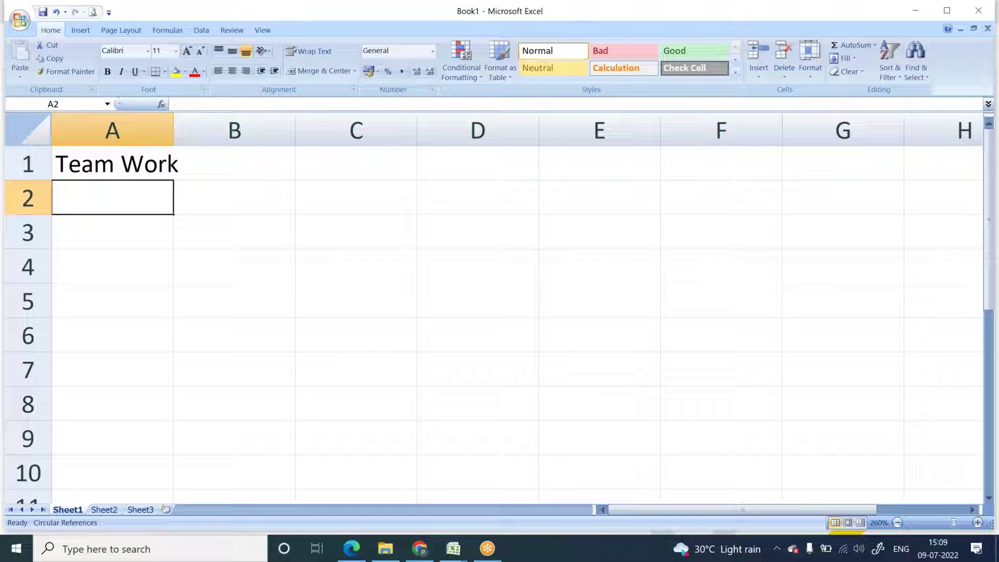
# - Enter Team Leader in cell A3 and dominate in cell A4
pyautogui.click(113, 232)
pyautogui.write('Team ')
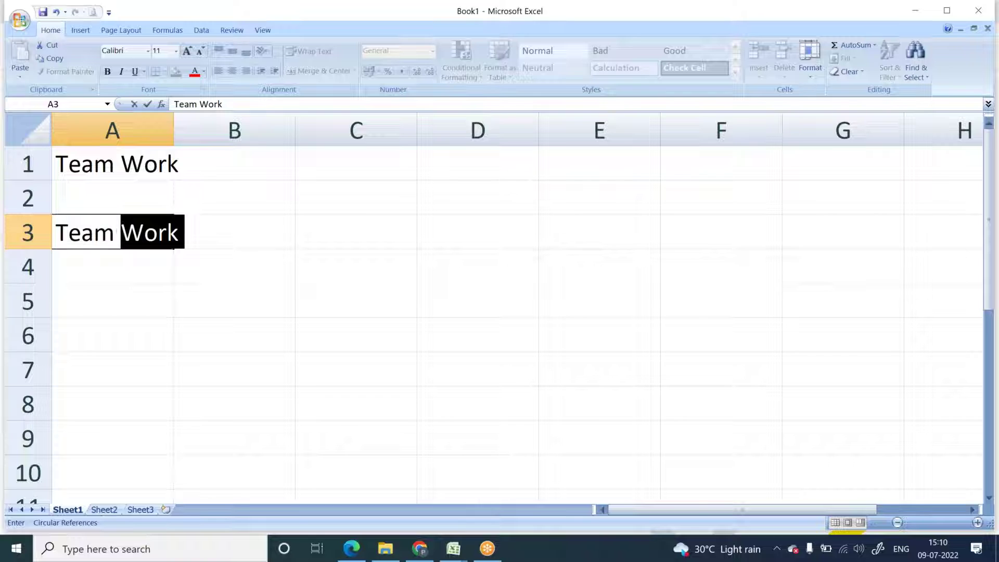
pyautogui.write('Leader')
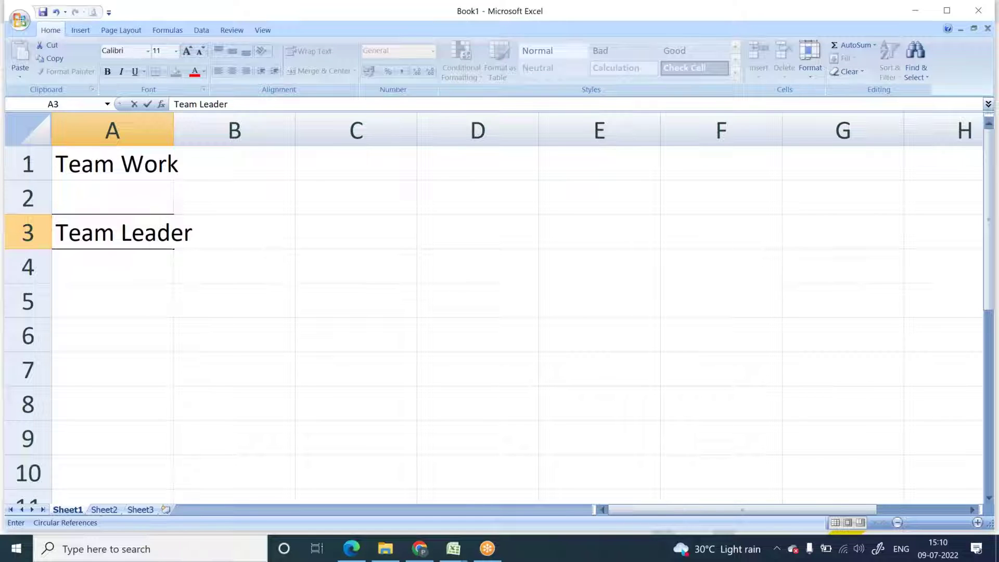
pyautogui.press('Return')
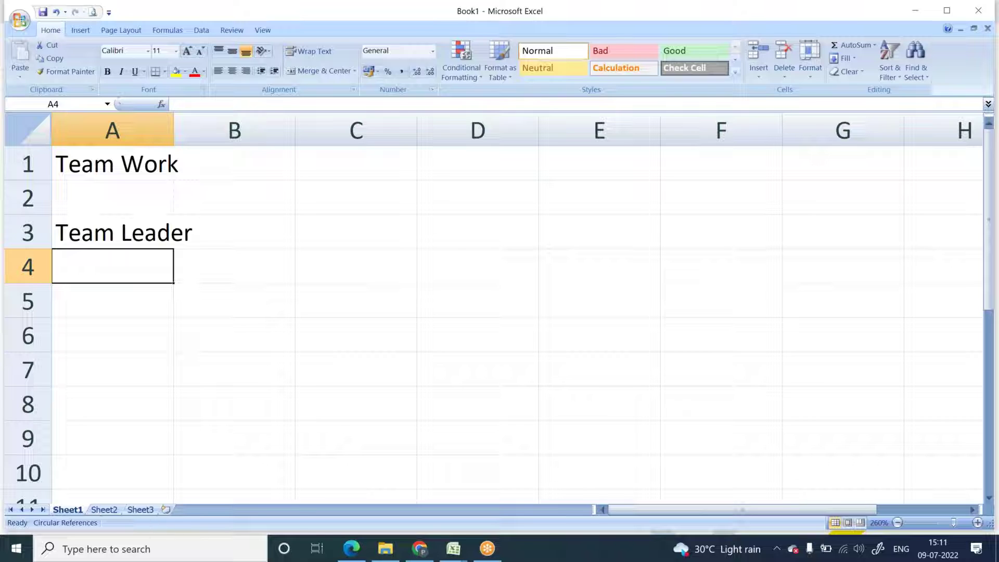
pyautogui.write('dom')
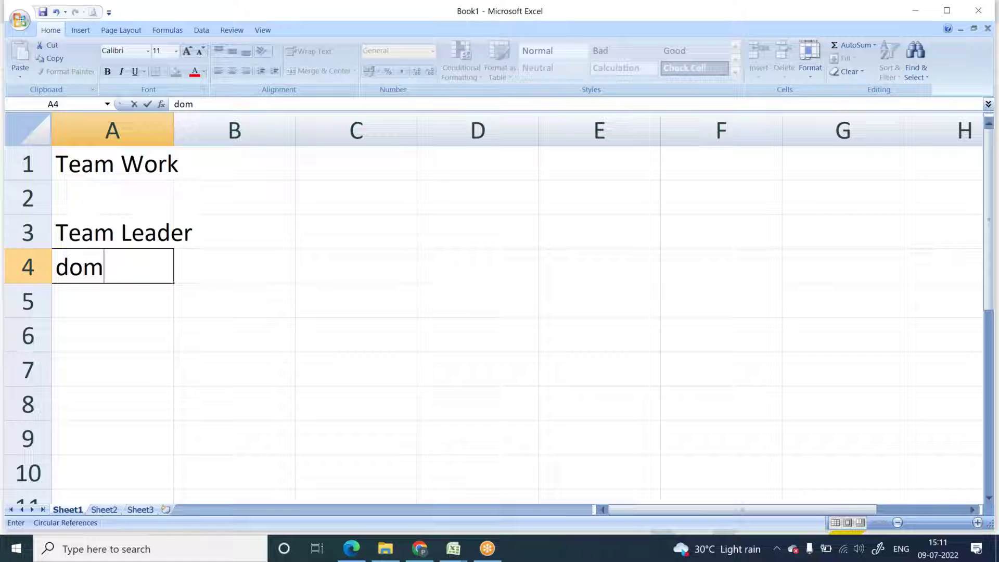
pyautogui.write('inate')
pyautogui.hotkey('ctrl', 'Return')
pyautogui.press('Return')
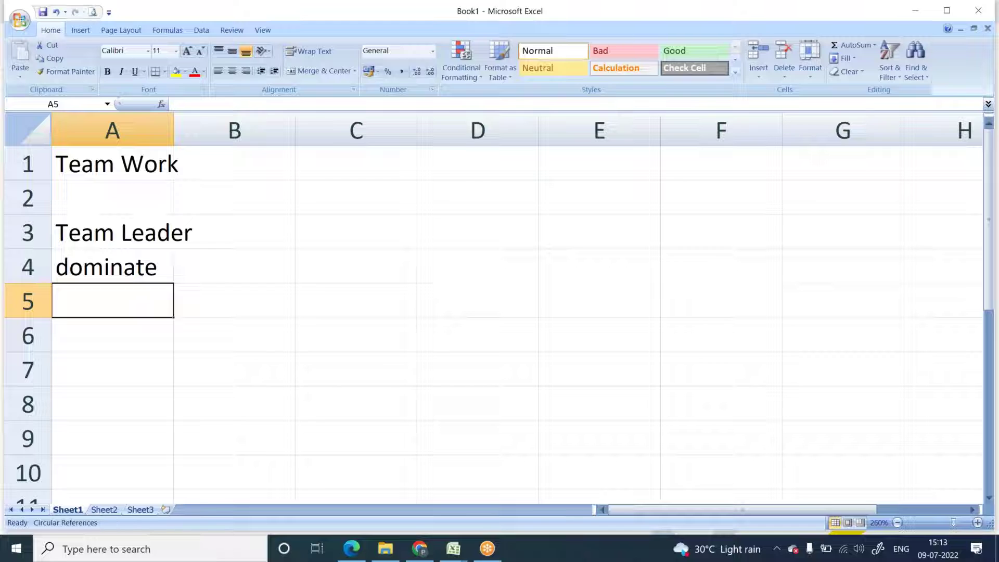
# - Enter Team Leader as a new heading in cell A13, further down column A
pyautogui.press('Down')
pyautogui.press('Down')
pyautogui.press('Down')
pyautogui.press('Down')
pyautogui.press('Down')
pyautogui.press('Down')
pyautogui.press('Down')
pyautogui.press('Down')
pyautogui.press('Down')
pyautogui.press('Down')
pyautogui.press('Down')
pyautogui.press('Down')
pyautogui.press('Down')
pyautogui.press('Down')
pyautogui.press('Down')
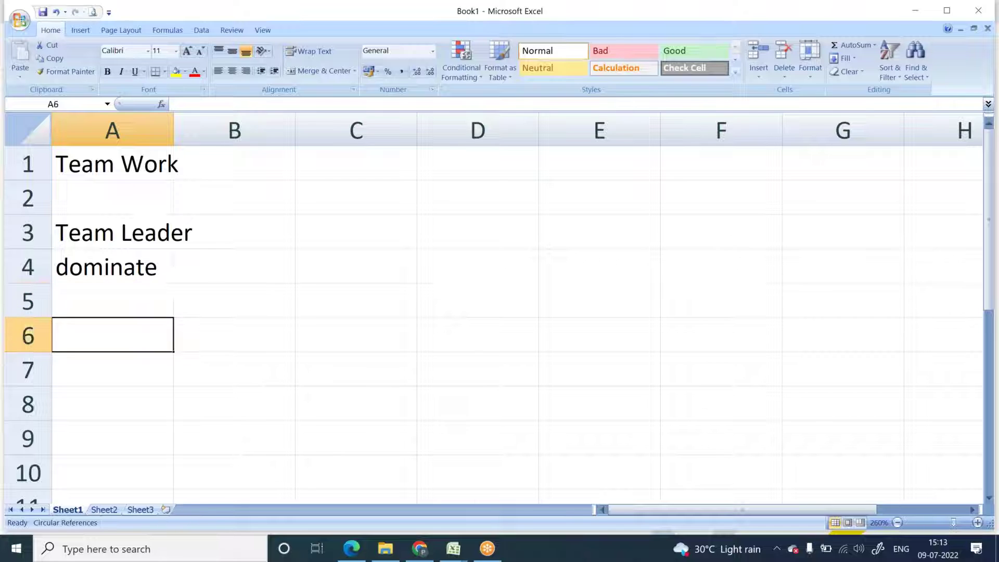
pyautogui.press('Up')
pyautogui.press('Up')
pyautogui.press('Up')
pyautogui.press('Up')
pyautogui.press('Up')
pyautogui.press('Up')
pyautogui.press('Up')
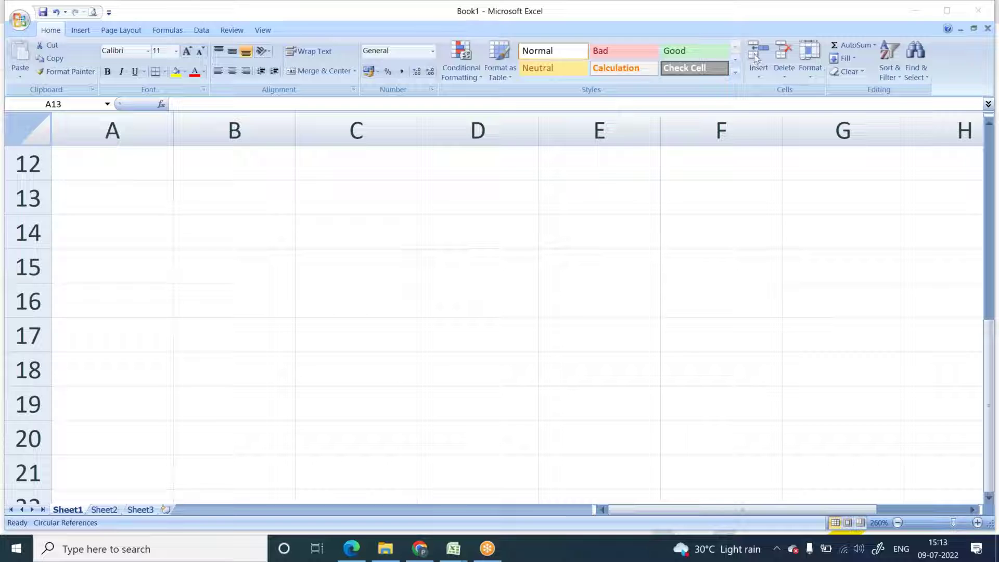
pyautogui.hotkey('alt', 'Tab')
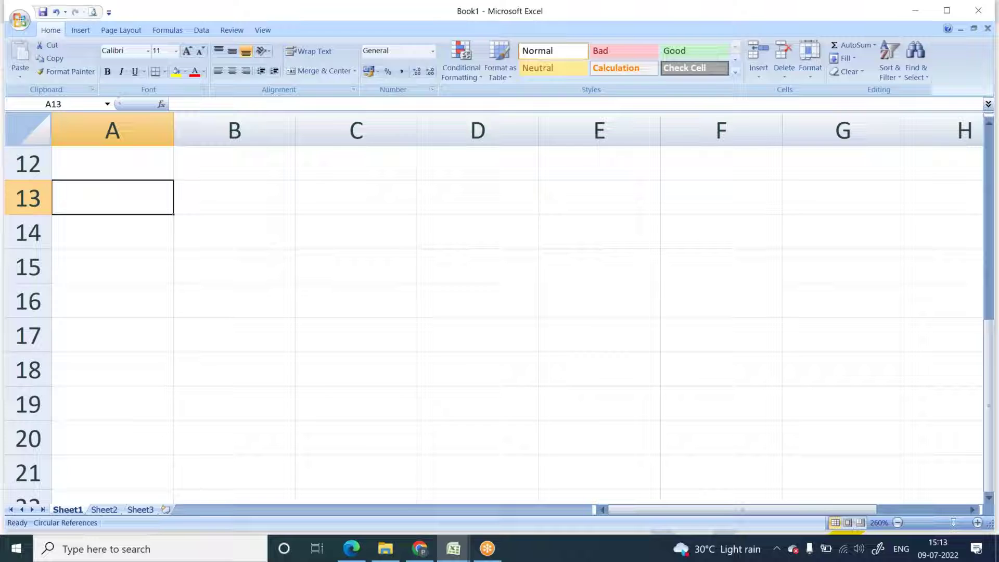
pyautogui.write('Team Leader')
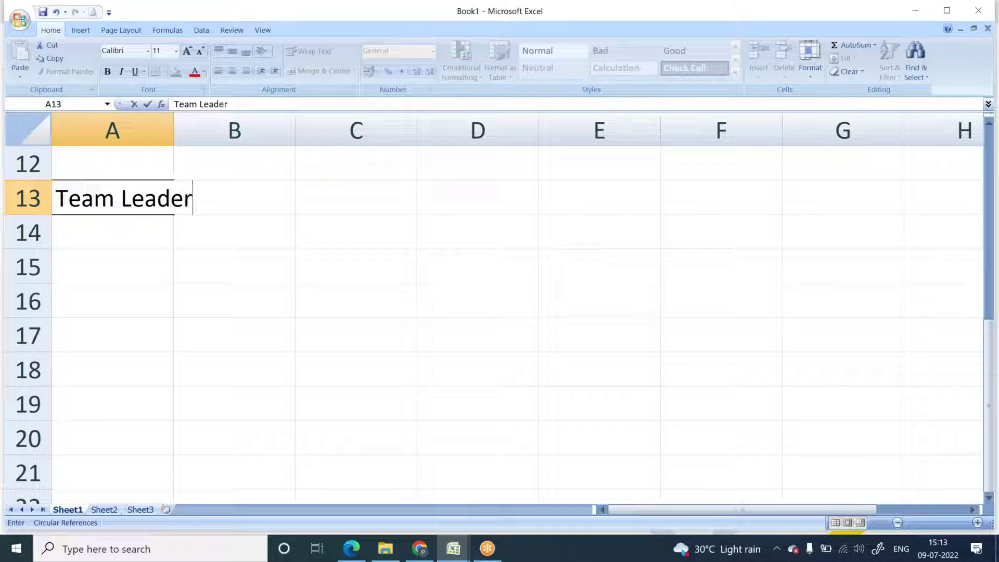
pyautogui.press('Return')
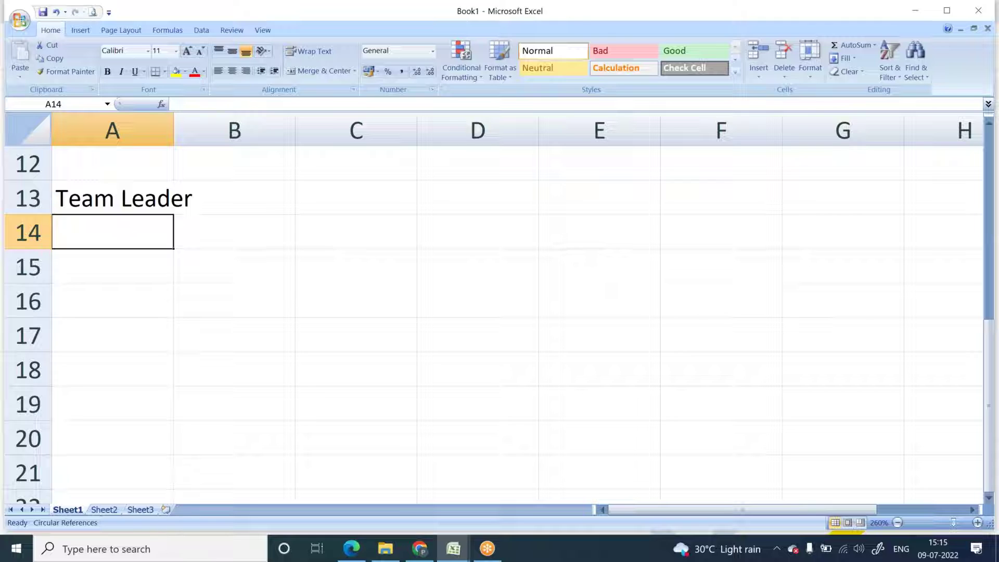
# - List initiator, executors and PR in cells A14 to A16 under the second Team Leader heading
pyautogui.write('initiator')
pyautogui.press('Return')
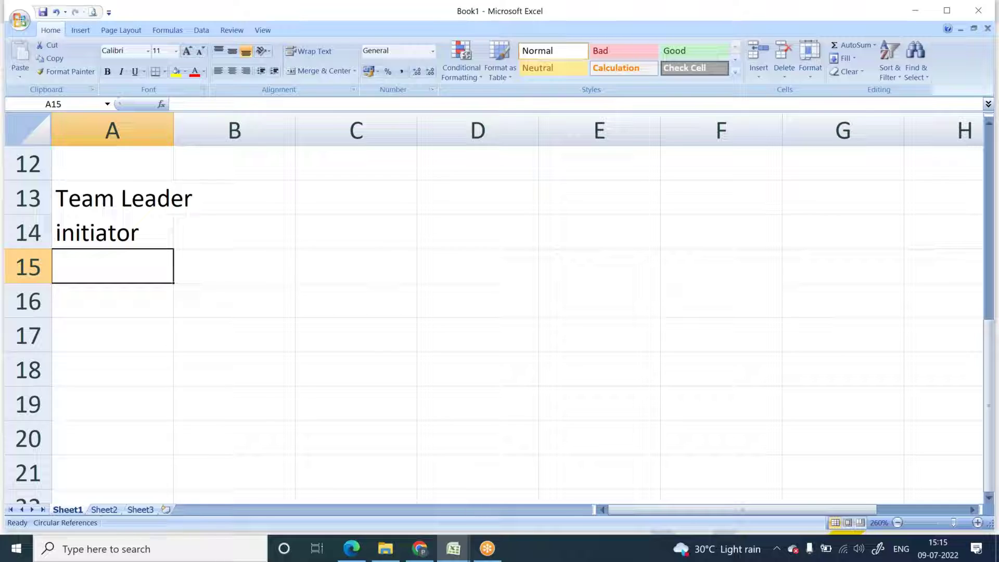
pyautogui.write('ex')
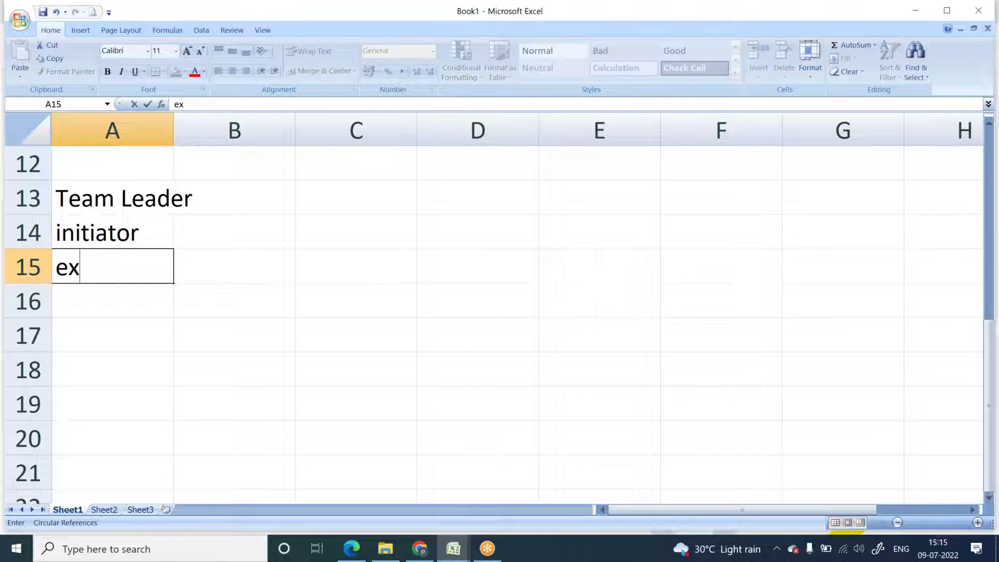
pyautogui.write('ecutors')
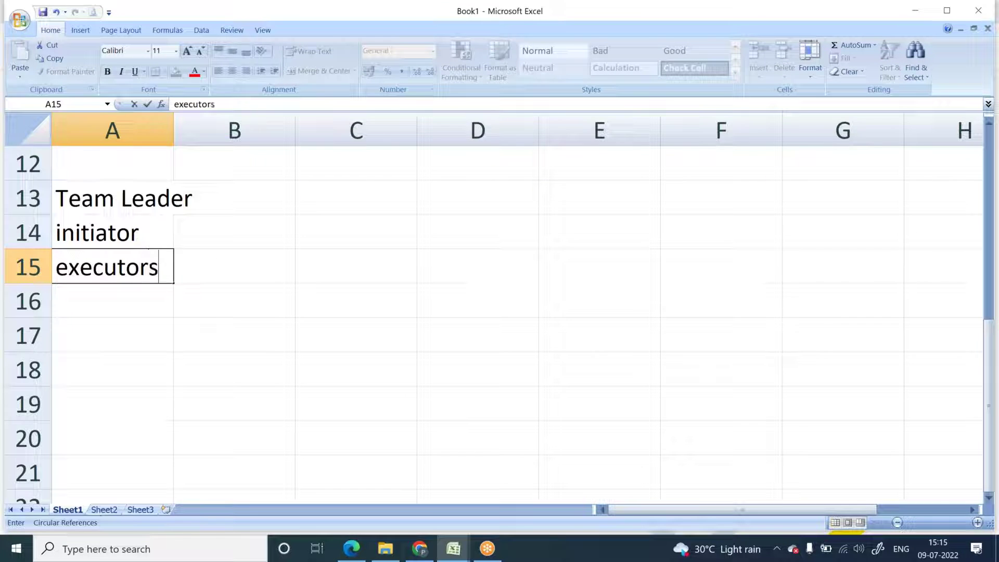
pyautogui.press('Return')
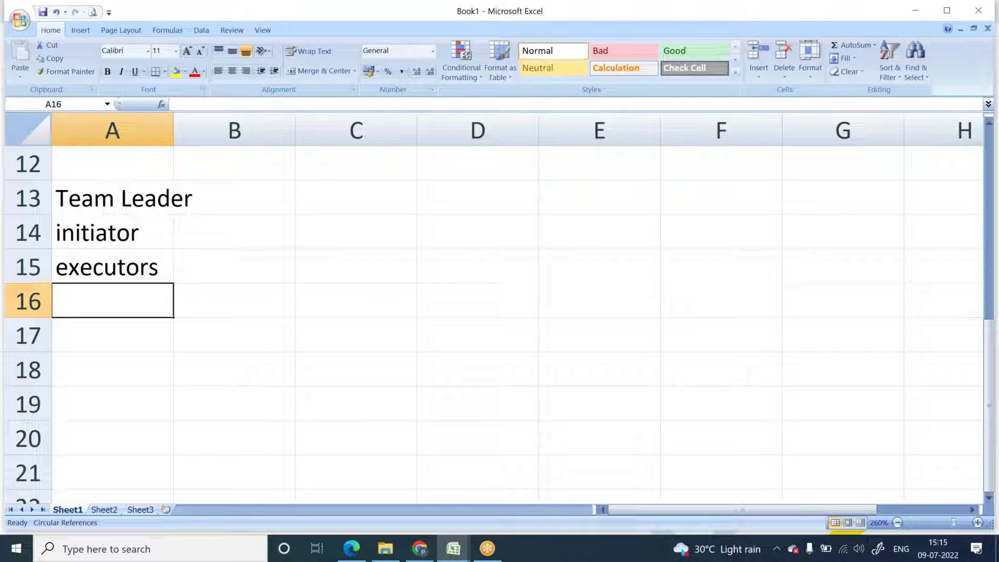
pyautogui.write('PR')
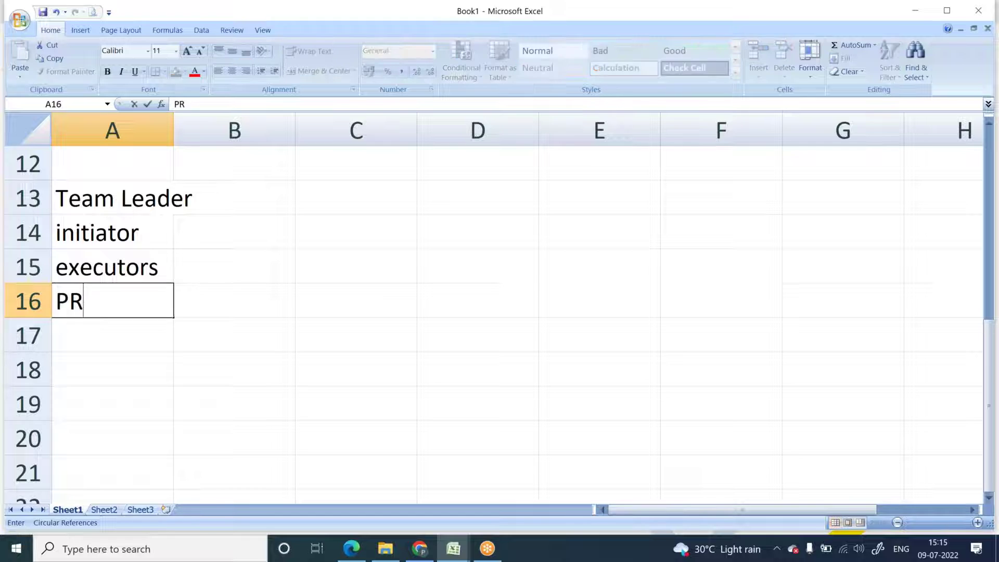
pyautogui.press('Return')
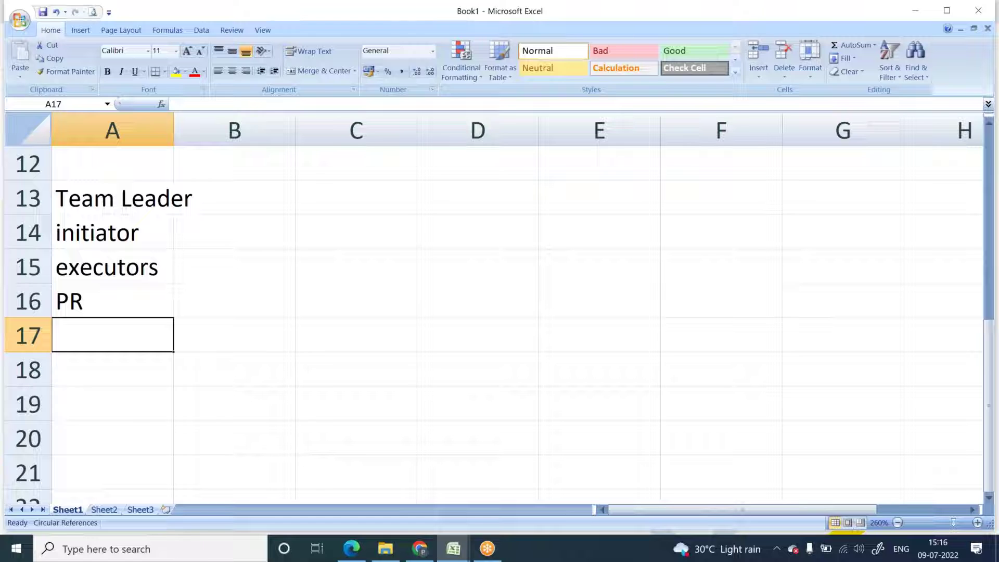
# - Enter Creative heads in cell B14, next to initiator
pyautogui.press('Up')
pyautogui.press('Up')
pyautogui.press('Up')
pyautogui.press('Right')
pyautogui.write('Creative heads')
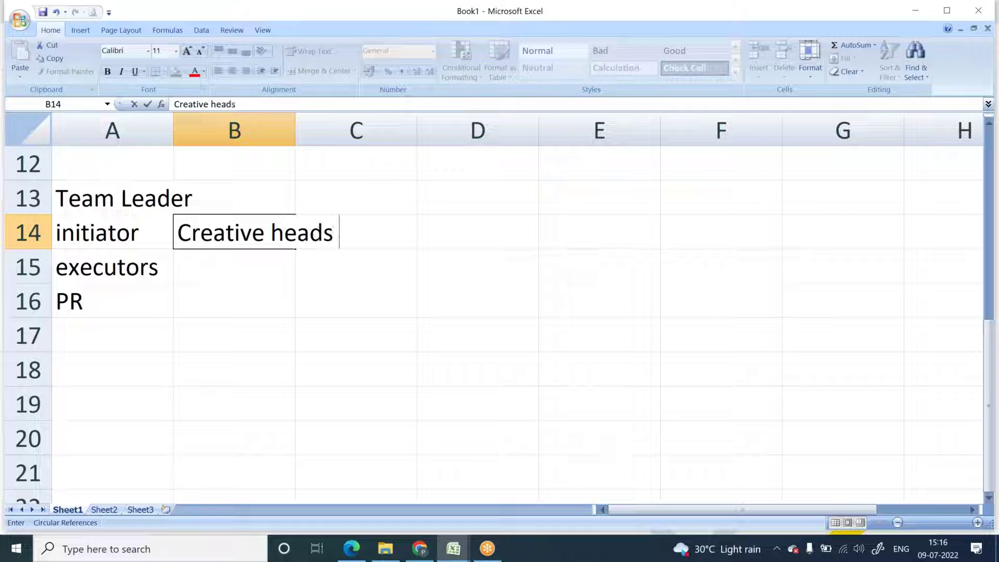
pyautogui.press('Return')
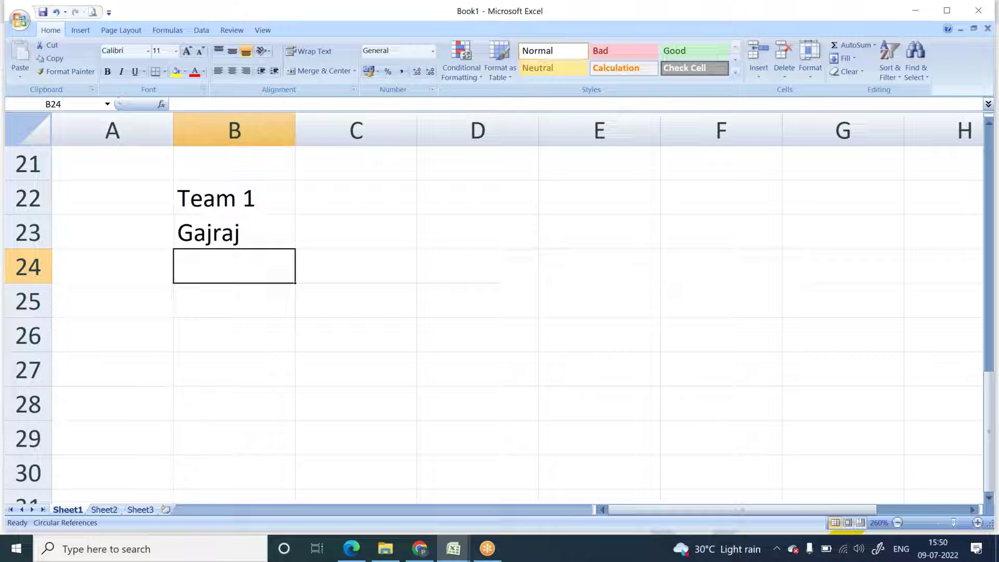
# - Enter the first names of three more Team 1 members in cells B24 to B26
pyautogui.write('Priyal')
pyautogui.press('Return')
pyautogui.write('Suhani')
pyautogui.press('Return')
pyautogui.write('Jayansh')
pyautogui.press('Return')
# - Enter the label Product in cell A28, below the Team 1 list
pyautogui.press('Up')
pyautogui.press('Up')
pyautogui.press('Up')
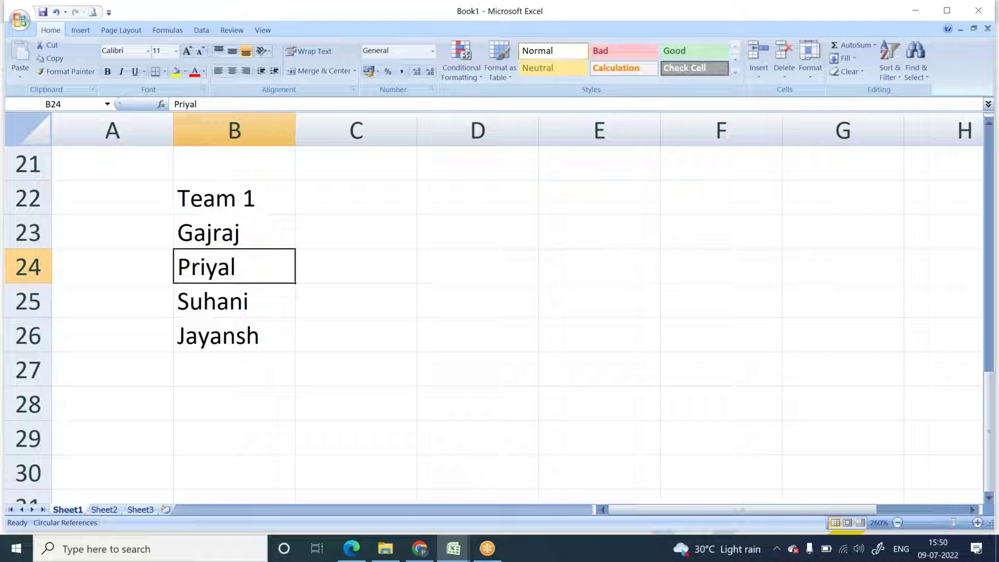
pyautogui.press('Down')
pyautogui.press('Down')
pyautogui.press('Down')
pyautogui.press('Down')
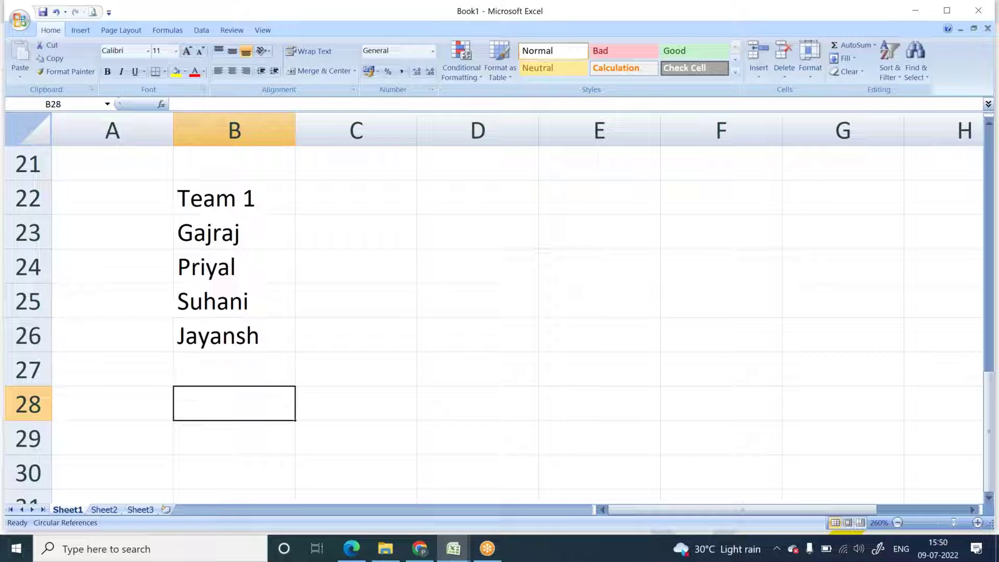
pyautogui.click(112, 404)
pyautogui.write('Product')
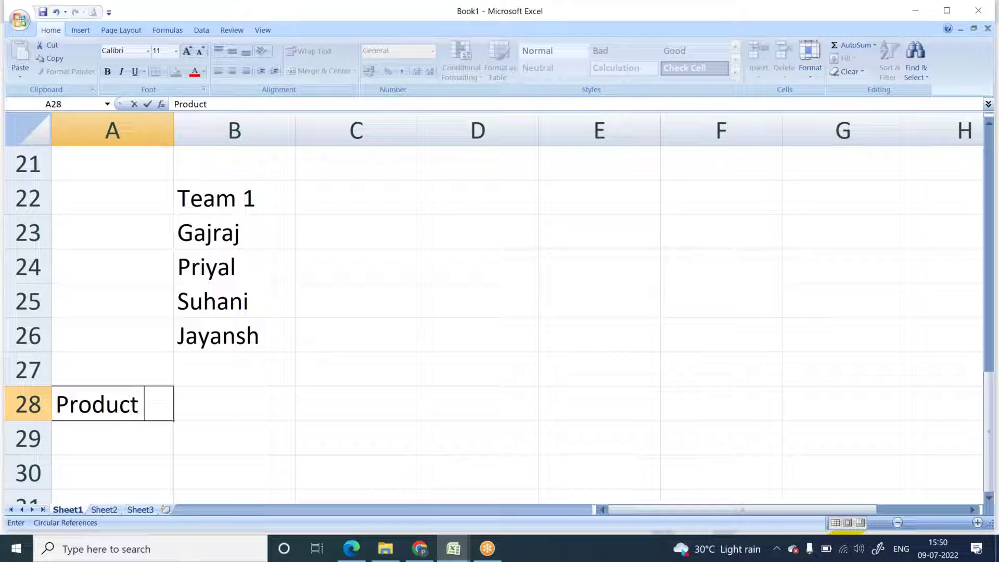
pyautogui.press('Tab')
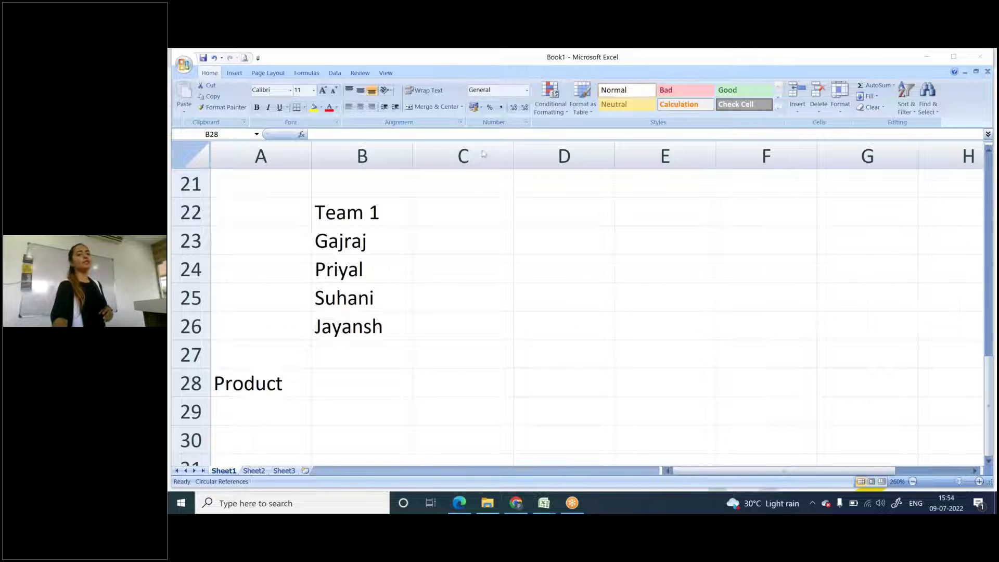
# - Enter the heading Team 2 in cell C22, beside Team 1
pyautogui.click(471, 206)
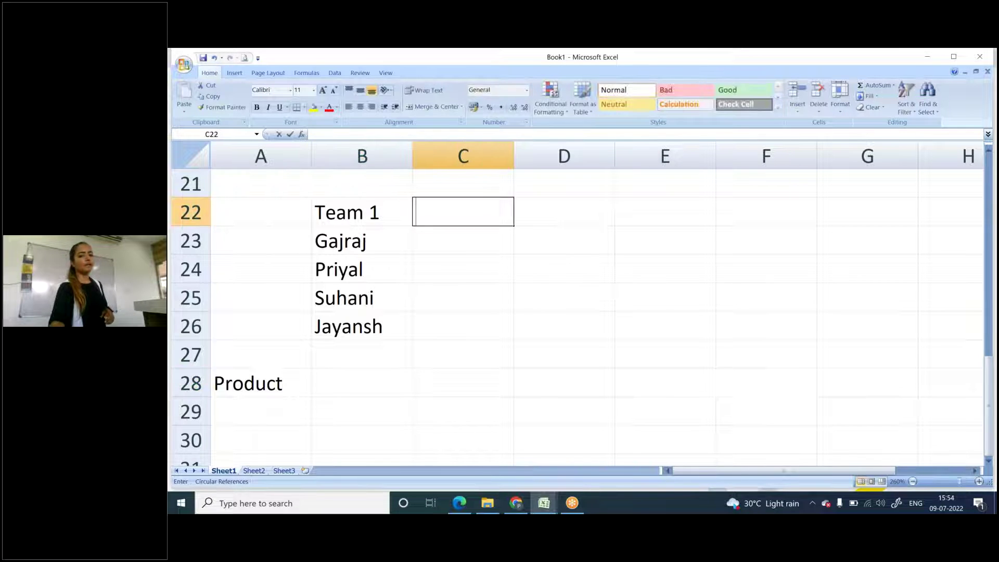
pyautogui.write('team')
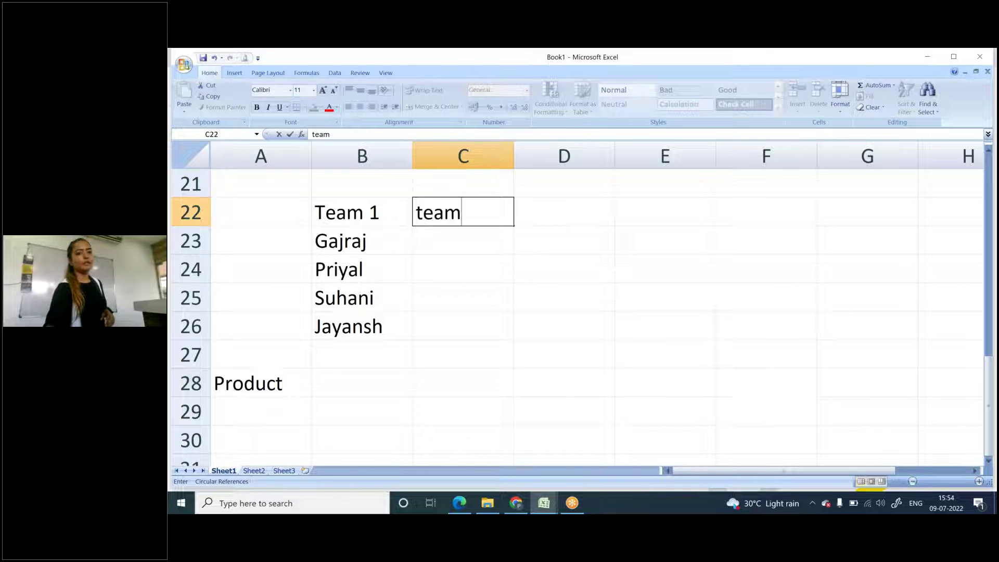
pyautogui.press('Up')
pyautogui.press('Down')
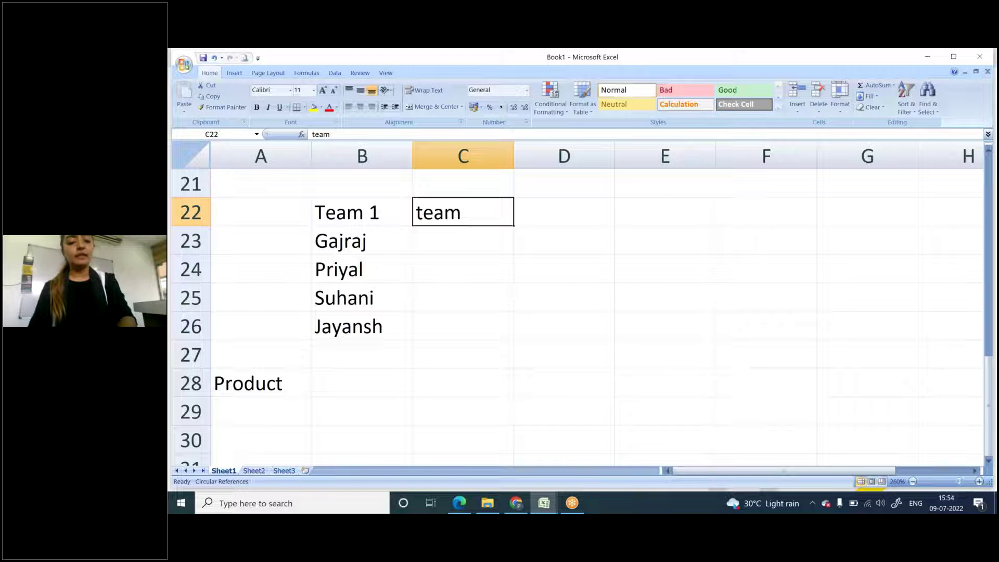
pyautogui.write('Team 2')
pyautogui.press('Return')
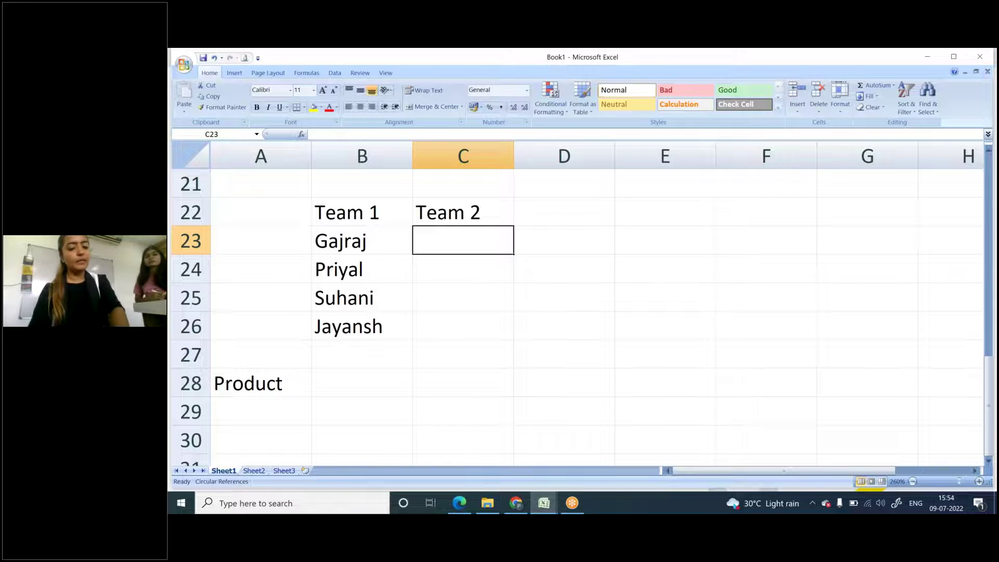
pyautogui.press('Up')
pyautogui.press('Up')
pyautogui.write('chahat')
pyautogui.press('BackSpace')
pyautogui.press('BackSpace')
pyautogui.press('BackSpace')
pyautogui.press('BackSpace')
pyautogui.press('BackSpace')
pyautogui.press('BackSpace')
pyautogui.press('Down')
pyautogui.press('Down')
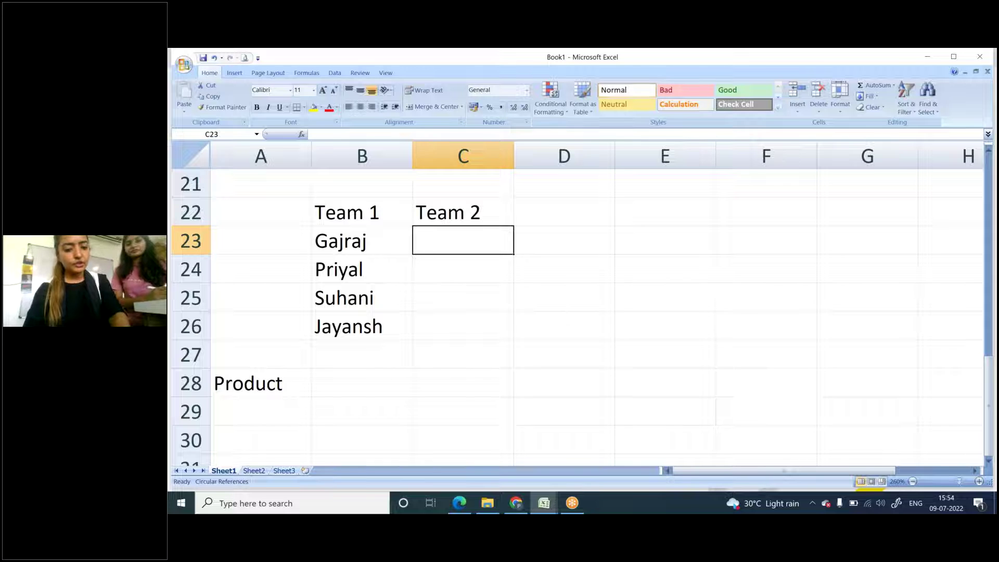
# - Enter the first names of the four Team 2 members in cells C23 to C26
pyautogui.write('Chahat')
pyautogui.press('Return')
pyautogui.write('Hardik')
pyautogui.press('Return')
pyautogui.write('Anushka')
pyautogui.press('Return')
pyautogui.write('Sahill')
pyautogui.press('Return')
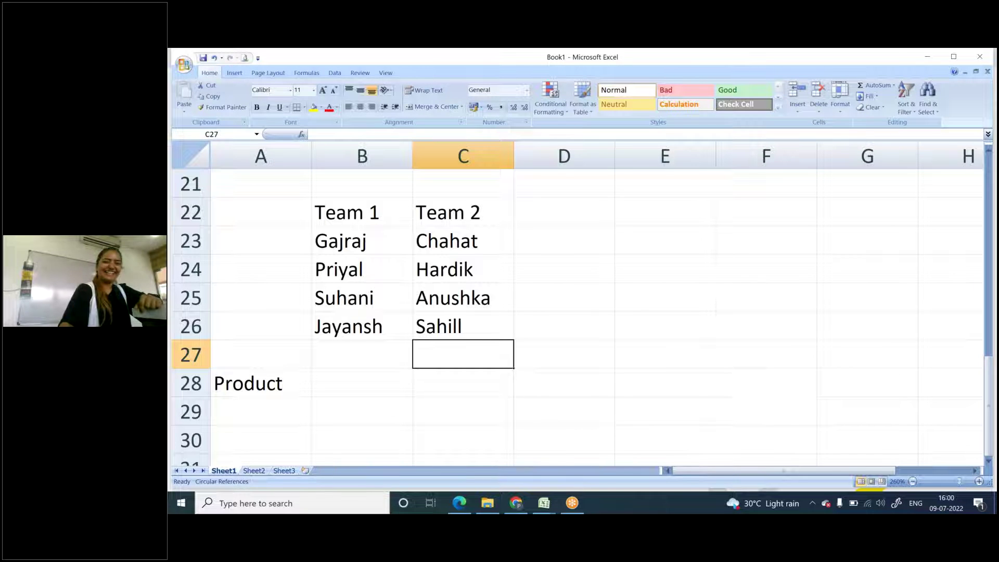
# - Select cell D22 beside the Team 2 heading, and switch to the Chrome window with the GoTo meeting page
pyautogui.click(564, 217)
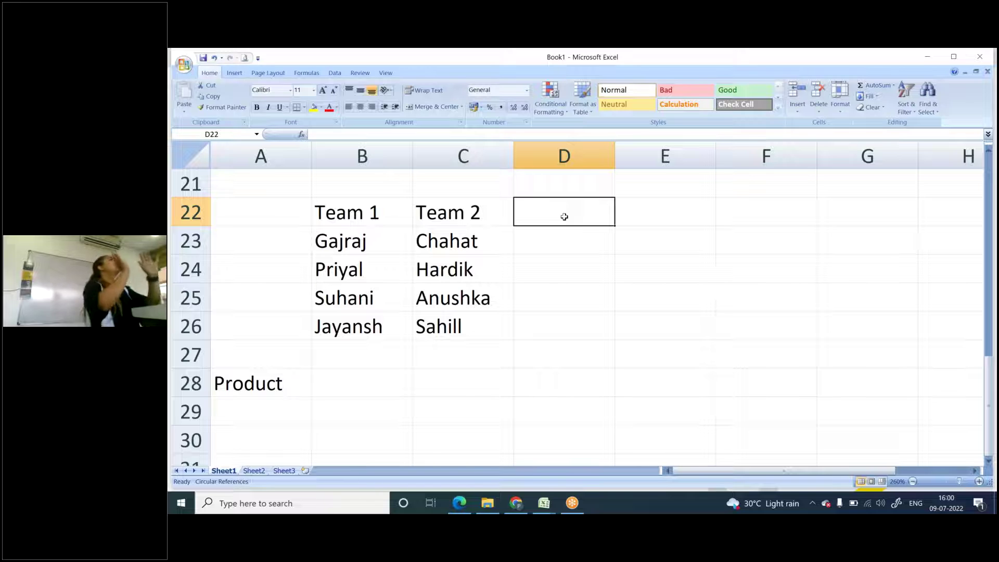
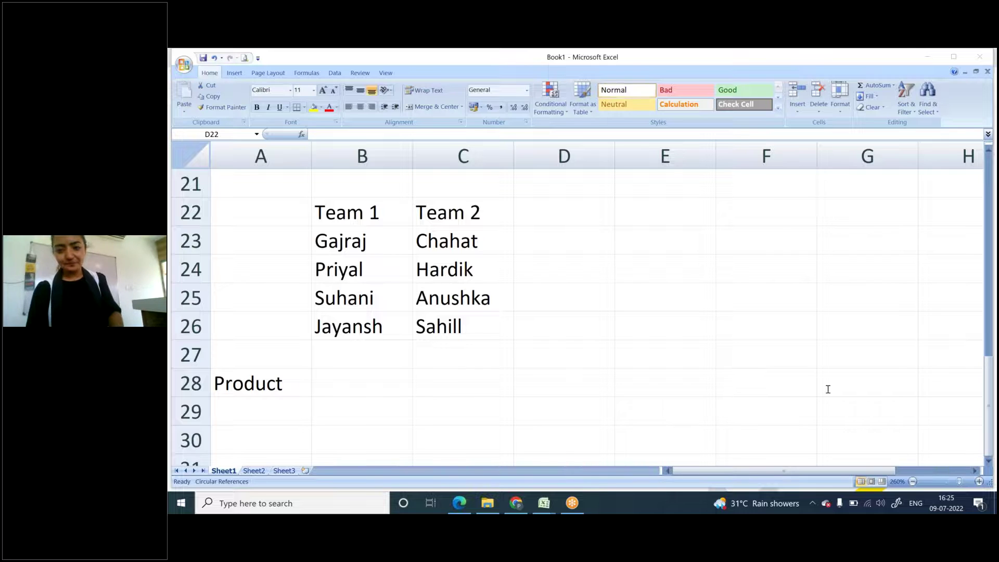
pyautogui.click(516, 502)
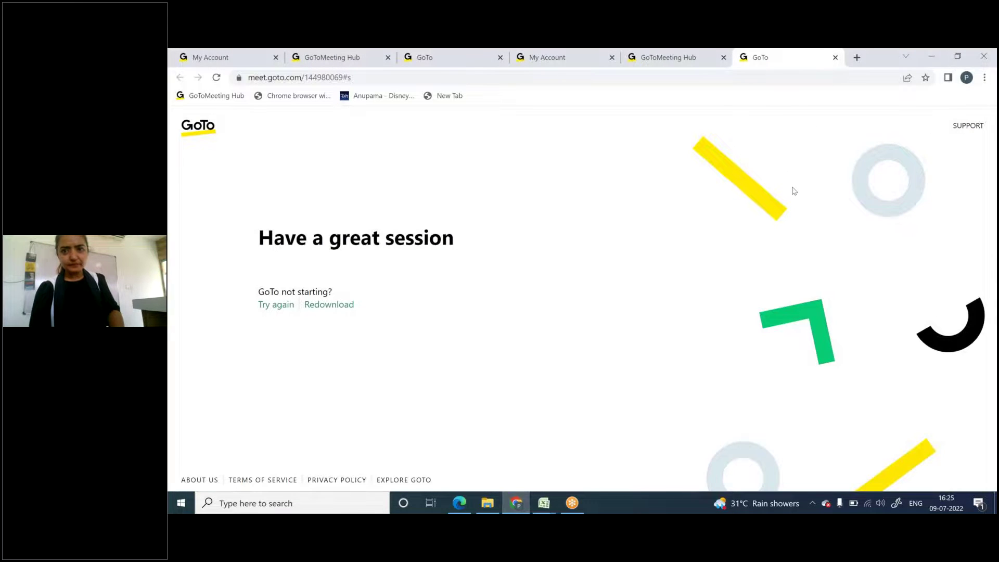